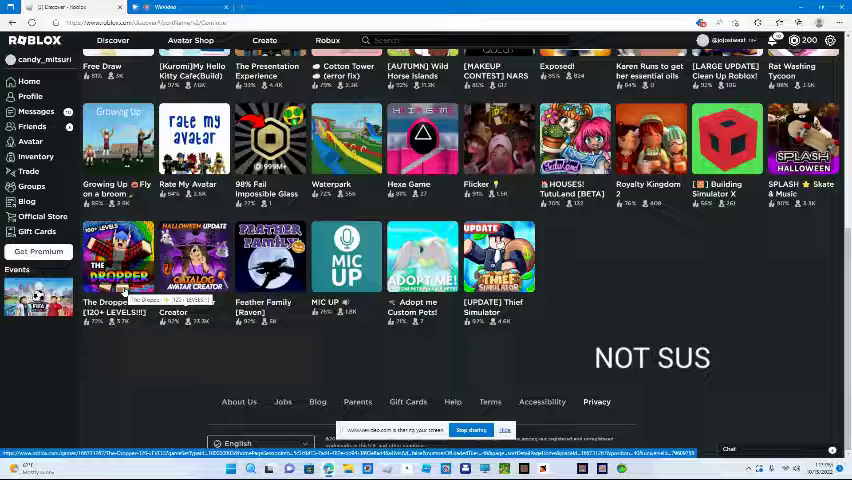
{"action": "scroll", "coordinate": [248, 315], "scroll_direction": "up", "scroll_amount": 2}
{"action": "scroll", "coordinate": [248, 314], "scroll_direction": "up", "scroll_amount": 1}
{"action": "scroll", "coordinate": [249, 315], "scroll_direction": "up", "scroll_amount": 2}
{"action": "scroll", "coordinate": [214, 246], "scroll_direction": "up", "scroll_amount": 1}
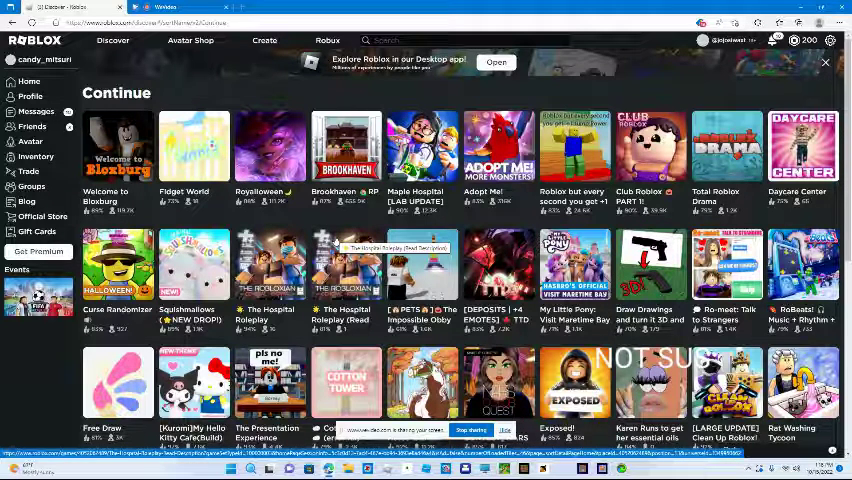